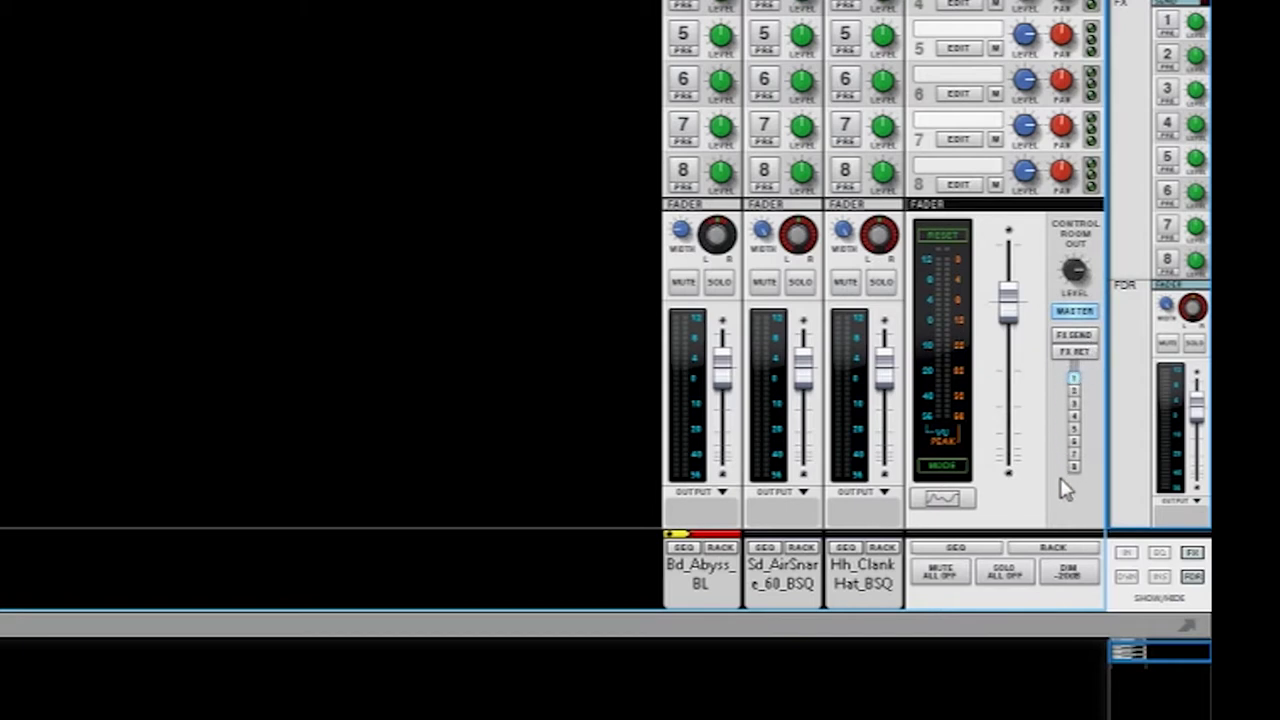
# - Try other slots on the control room FX selector and set it back to slot 1
pyautogui.click(1074, 392)
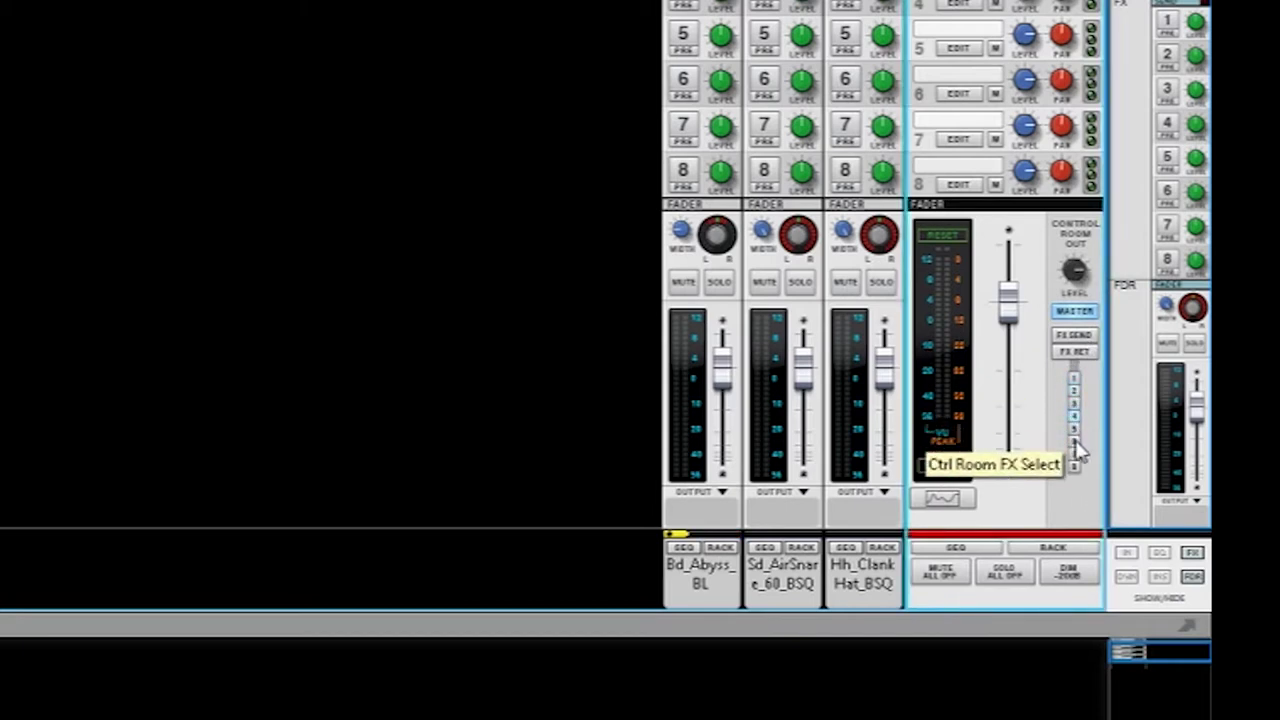
pyautogui.click(1074, 379)
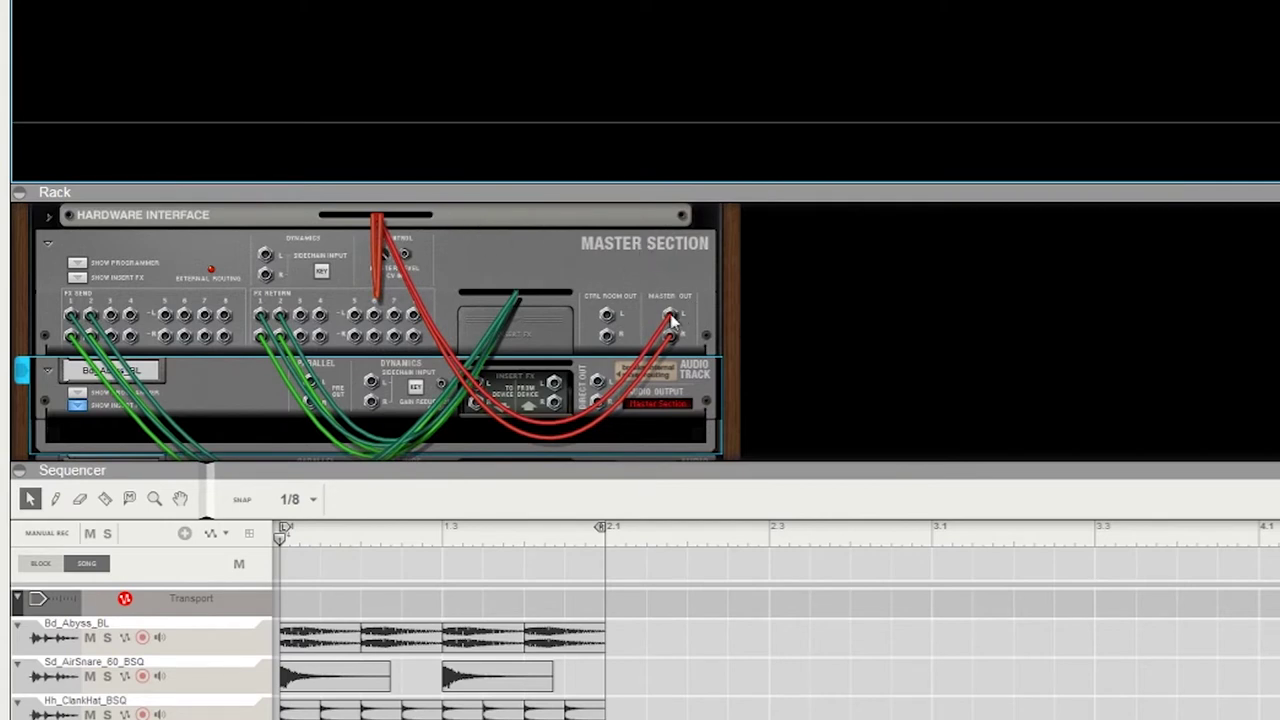
# - Move the two stereo cables from Master Out to Control Room Out, left and right, on the Master Section
pyautogui.moveTo(670, 318); pyautogui.dragTo(607, 316)
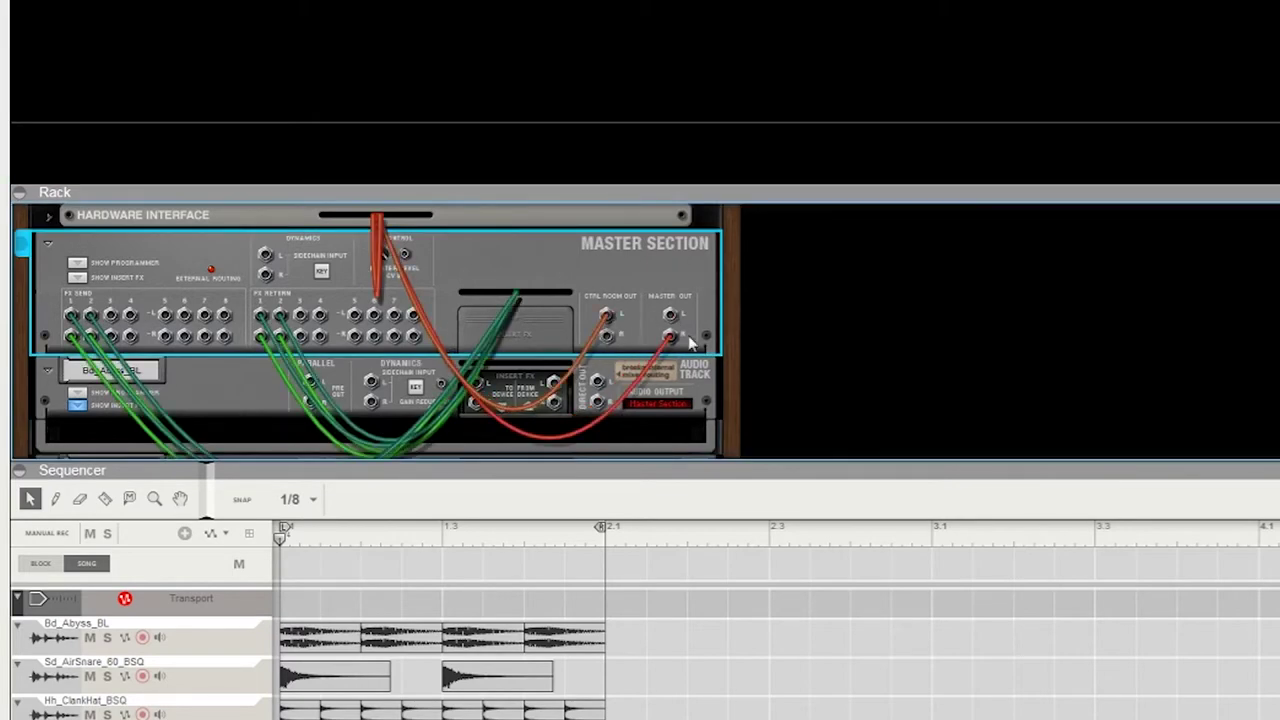
pyautogui.moveTo(675, 342); pyautogui.dragTo(607, 336)
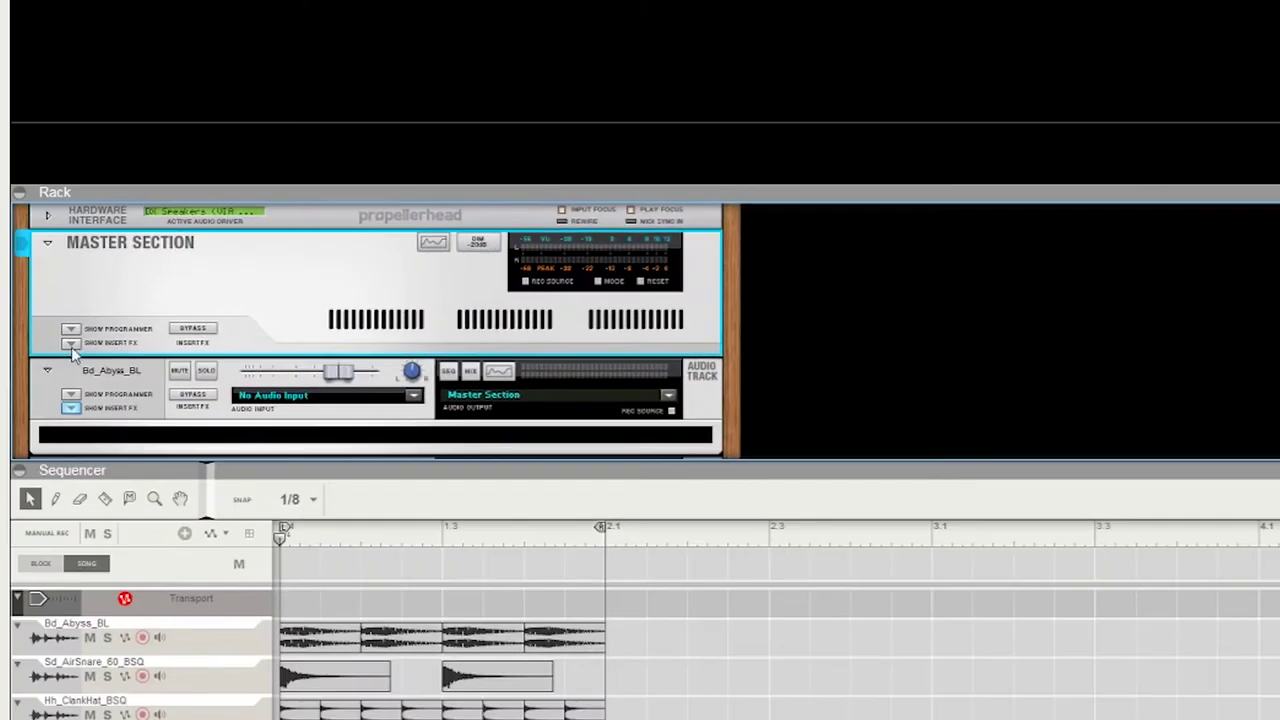
# - Show the Master Section's insert FX area and look over the RV7000 MkII reverb and The Echo, including the rack's flip side
pyautogui.click(71, 343)
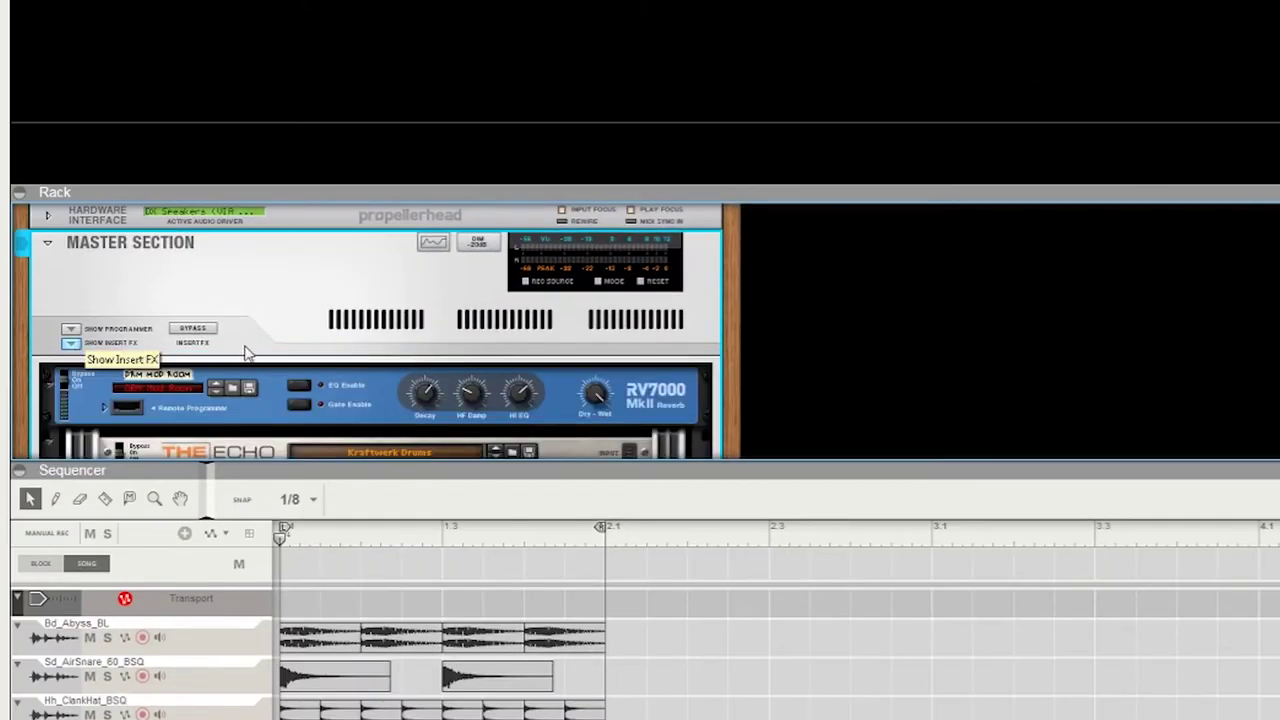
pyautogui.scroll(-3, 308, 343)
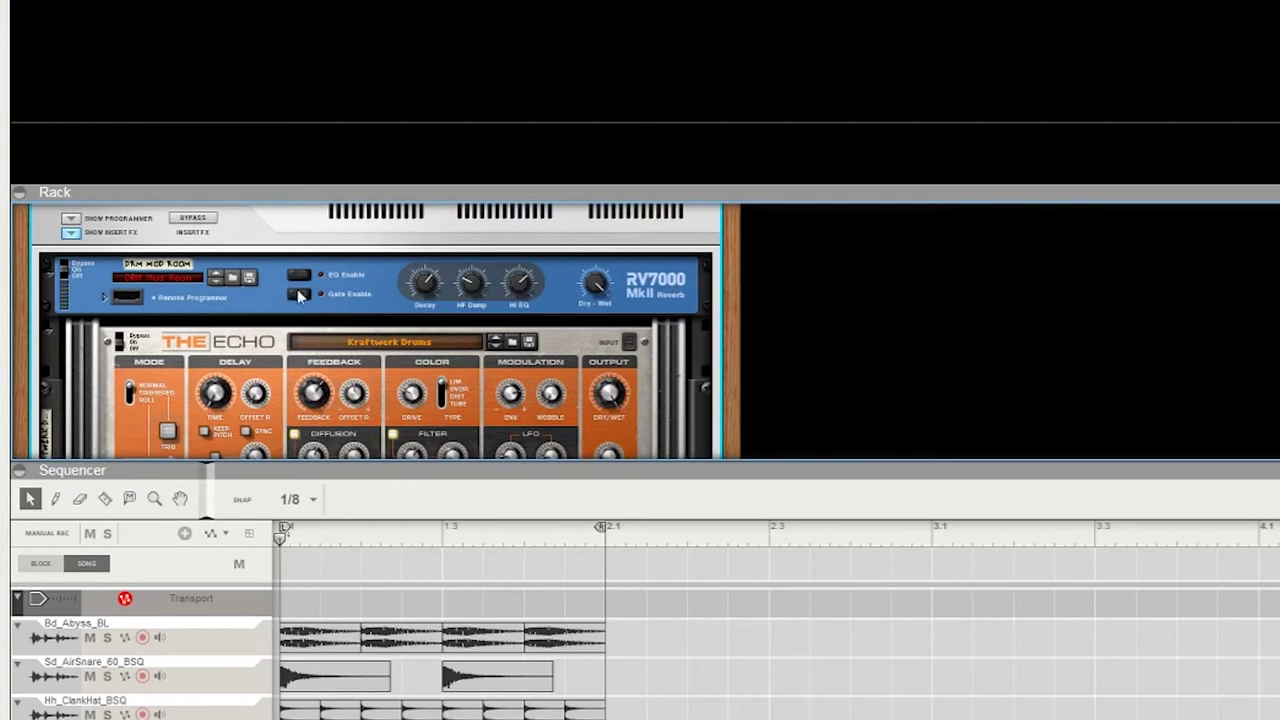
pyautogui.scroll(-2, 149, 281)
pyautogui.scroll(3, 149, 281)
pyautogui.scroll(-1, 150, 283)
pyautogui.press('Tab')
pyautogui.scroll(2, 120, 265)
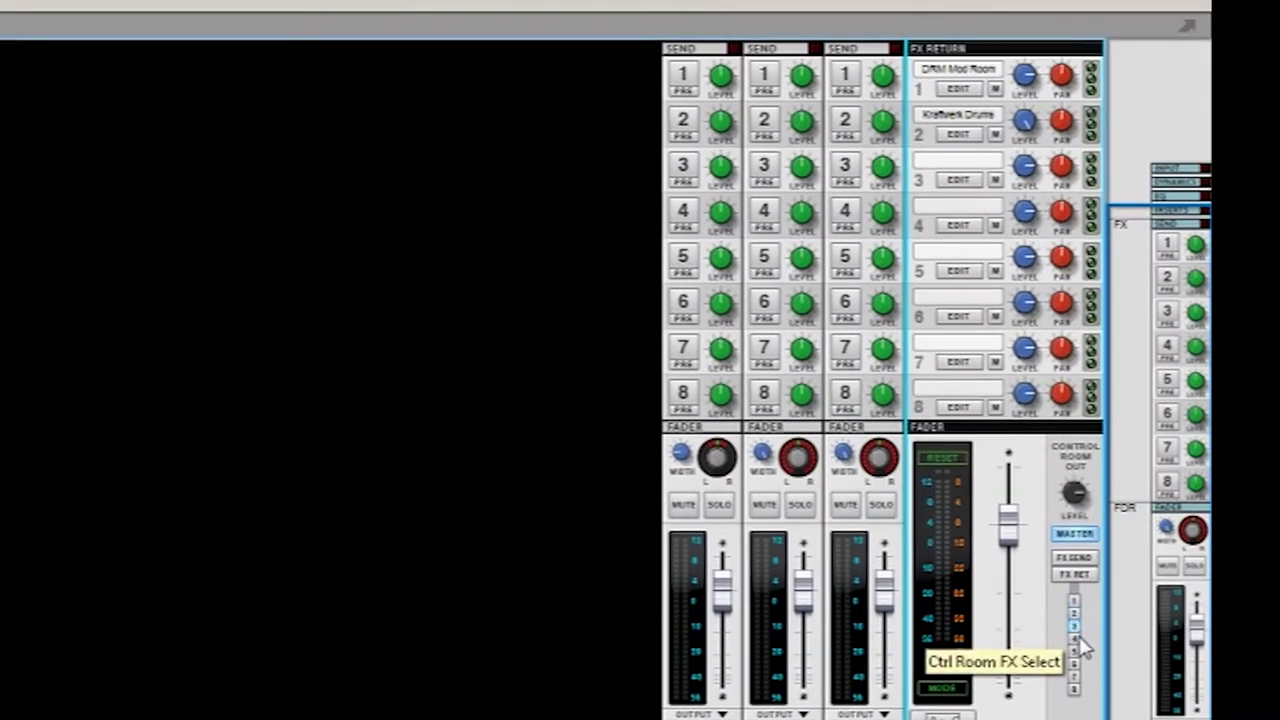
# - Step the control room FX selector through slots 4 to 7 and back to slots 1 and 4
pyautogui.click(1075, 639)
pyautogui.click(1074, 651)
pyautogui.click(1074, 664)
pyautogui.click(1074, 678)
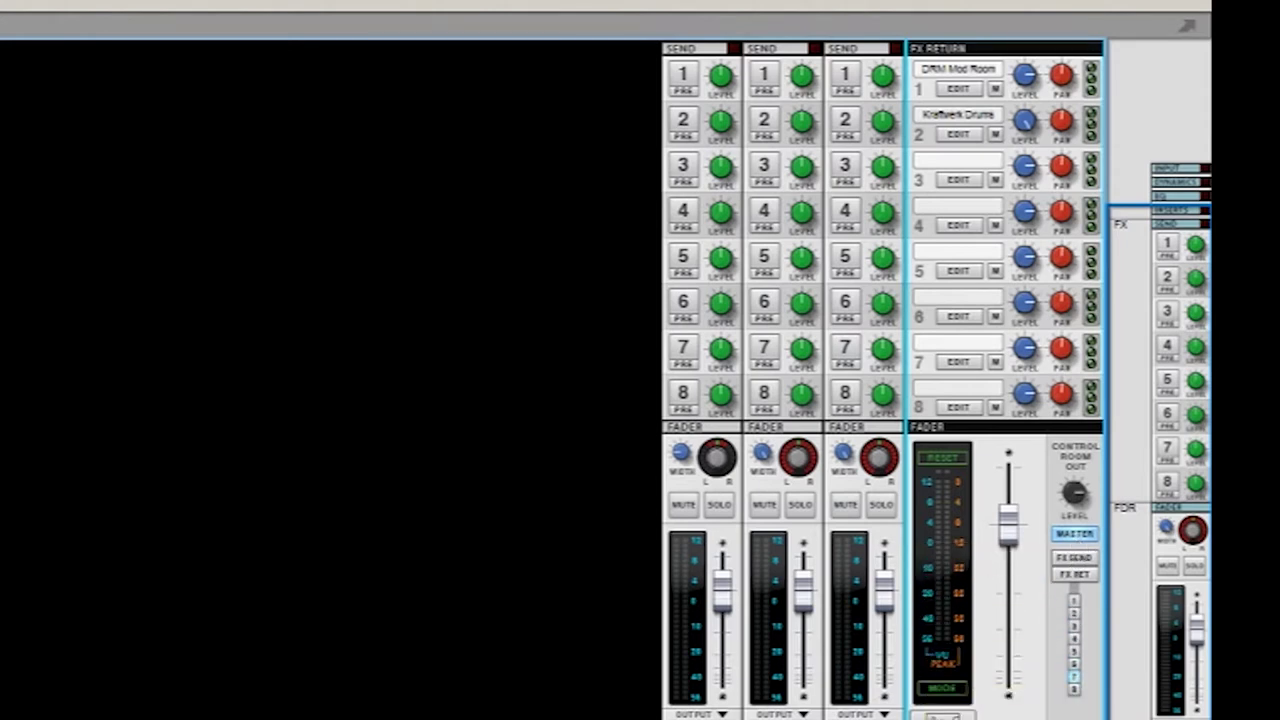
pyautogui.click(1074, 600)
pyautogui.click(1074, 638)
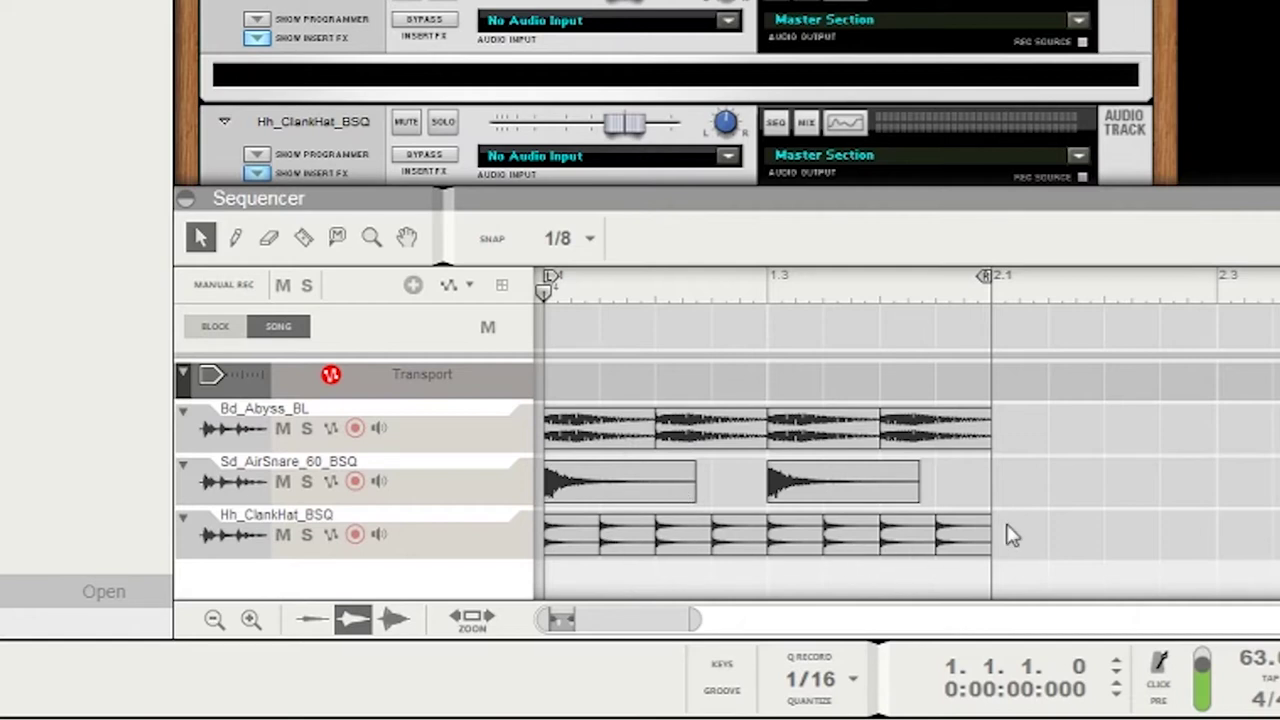
# - Undo the last tempo change and start playback of the drum loop
pyautogui.hotkey('ctrl', 'z')
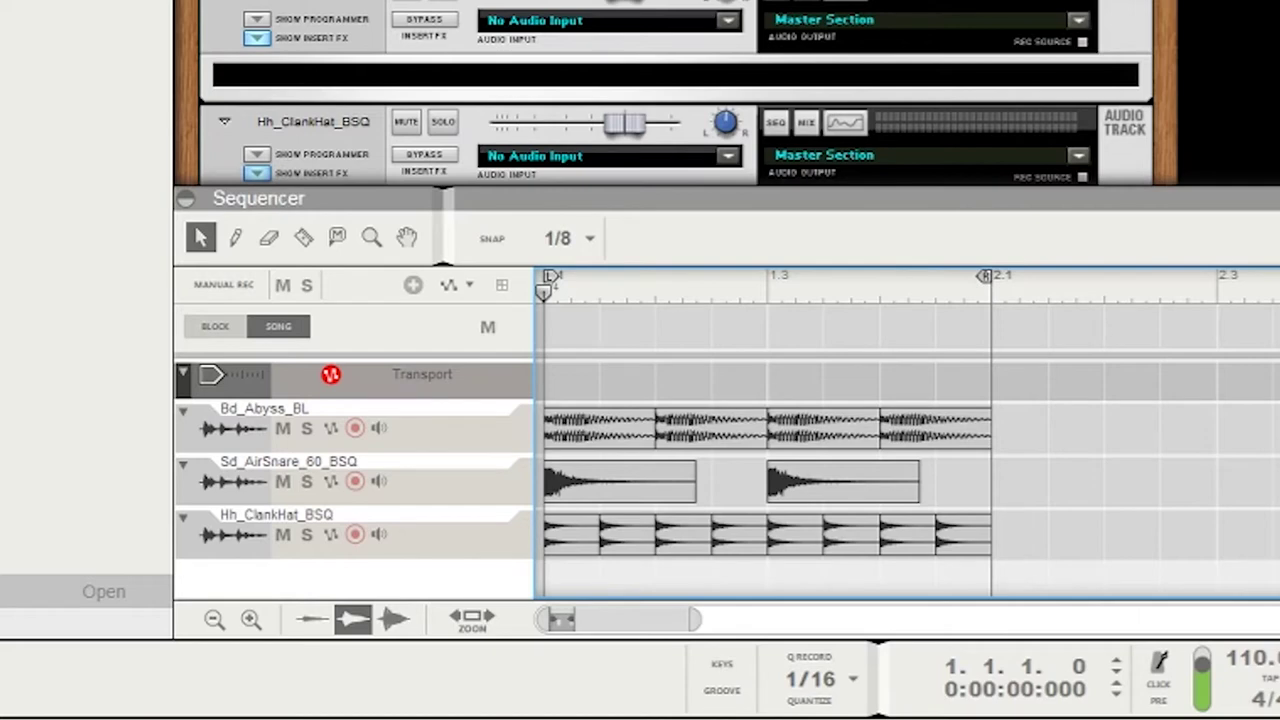
pyautogui.press('space')
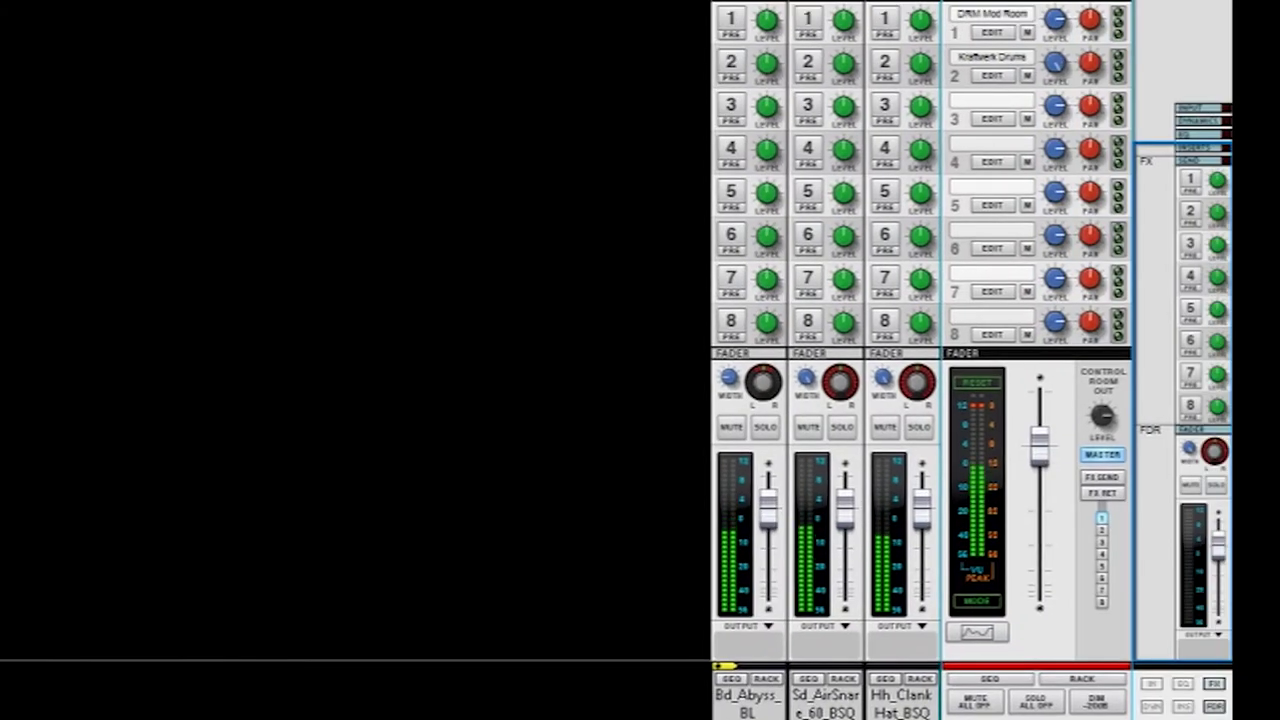
# - Enable FX send 1 on the Bd_Abyss_BL channel and monitor it through the control room as FX Send and FX Return
pyautogui.click(1112, 479)
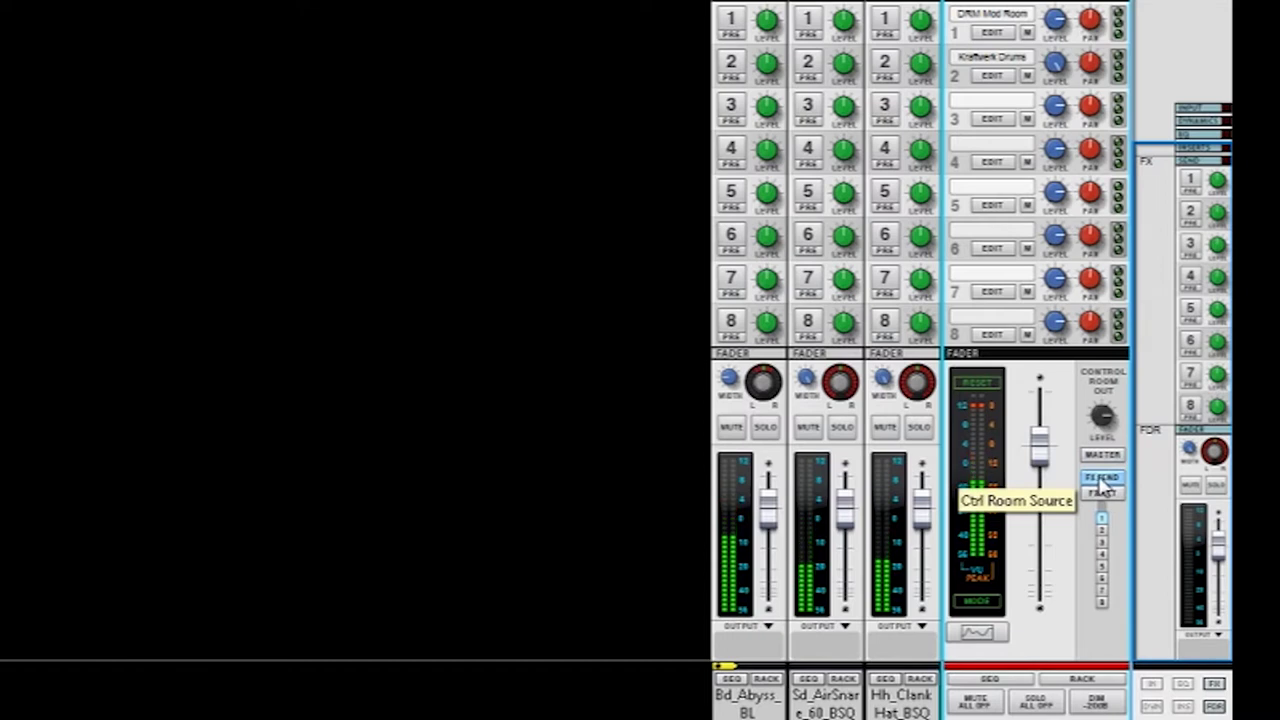
pyautogui.click(733, 18)
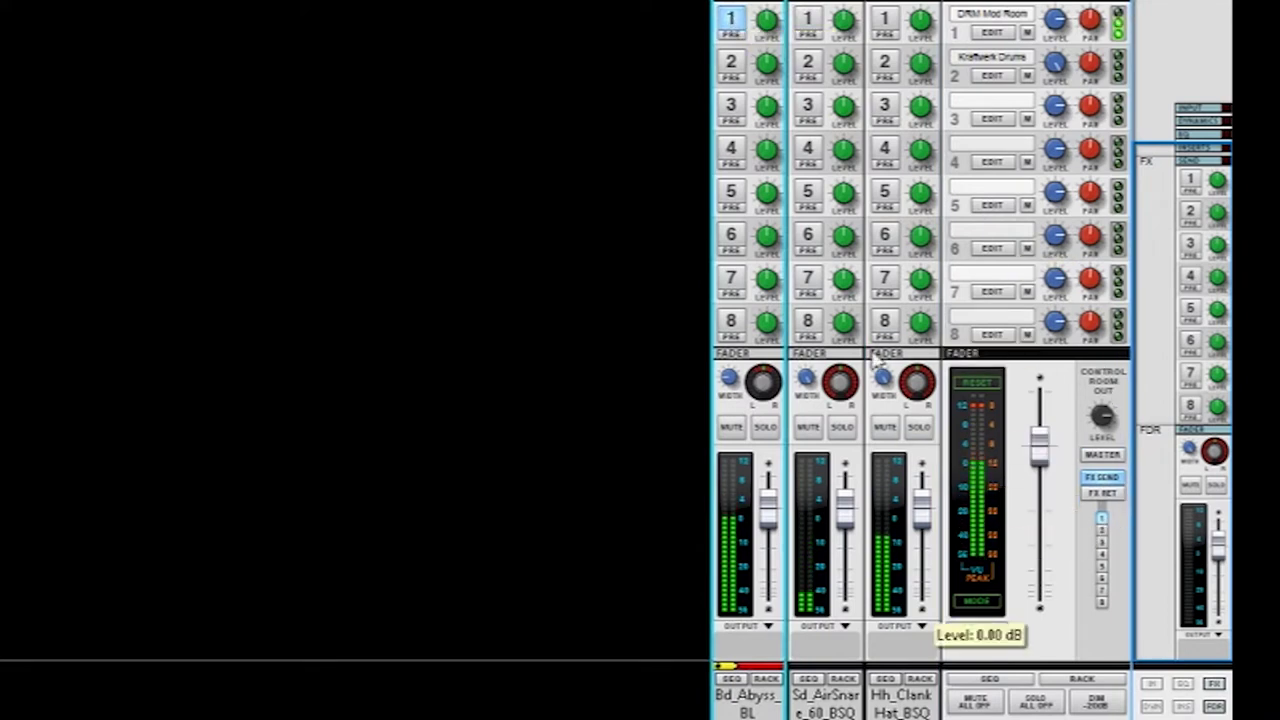
pyautogui.click(729, 22)
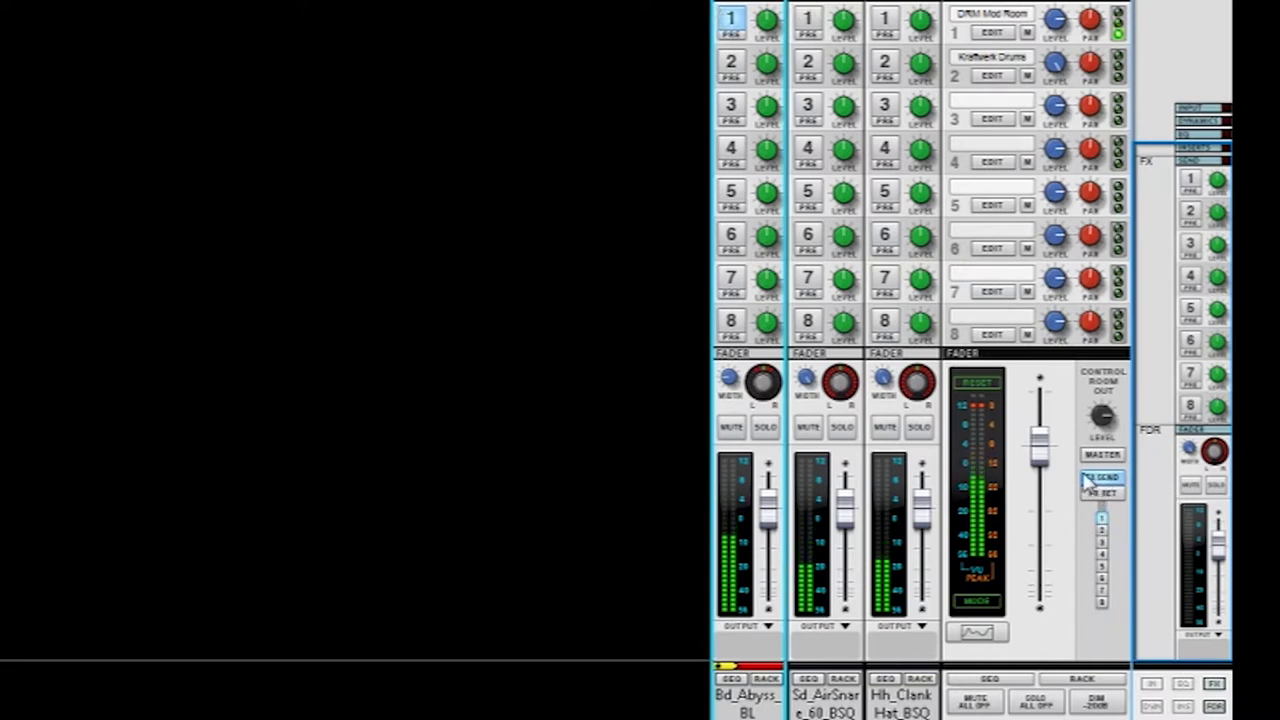
pyautogui.click(1118, 500)
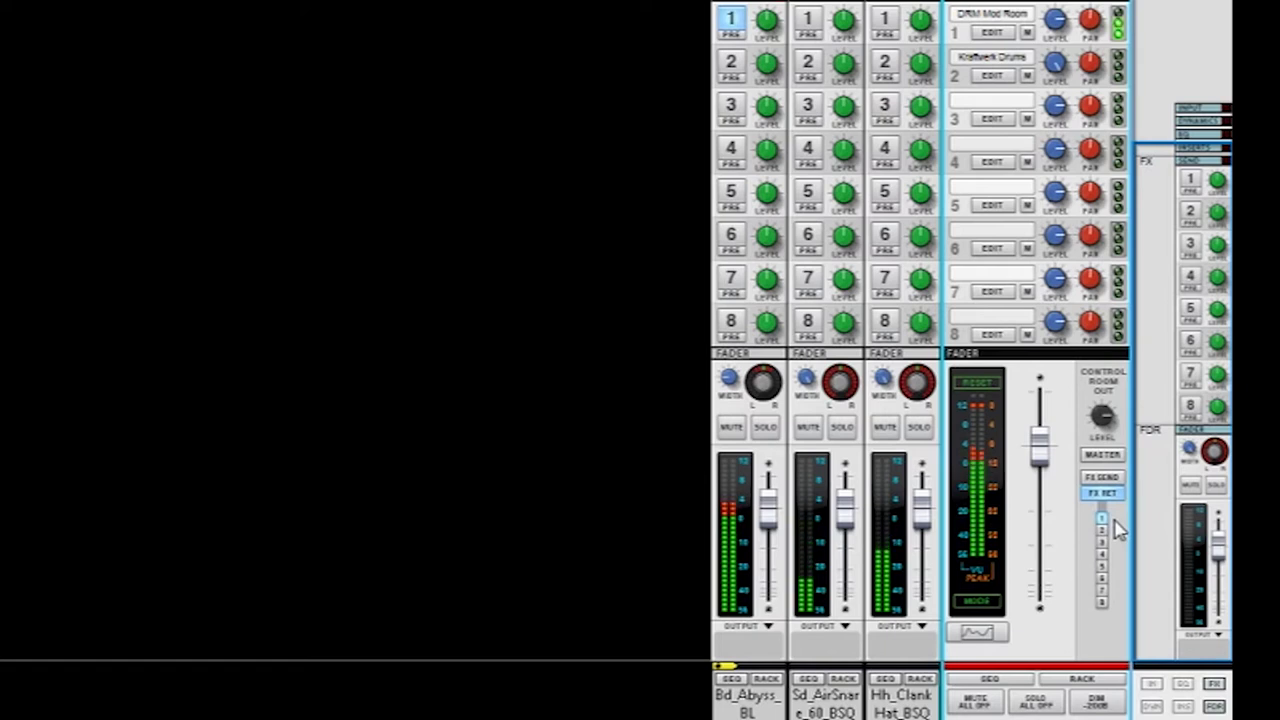
# - Enable FX send 1 on the Sd_AirSnare_60_BSQ channel and audition the FX Send, FX Return and Master control room sources
pyautogui.click(811, 22)
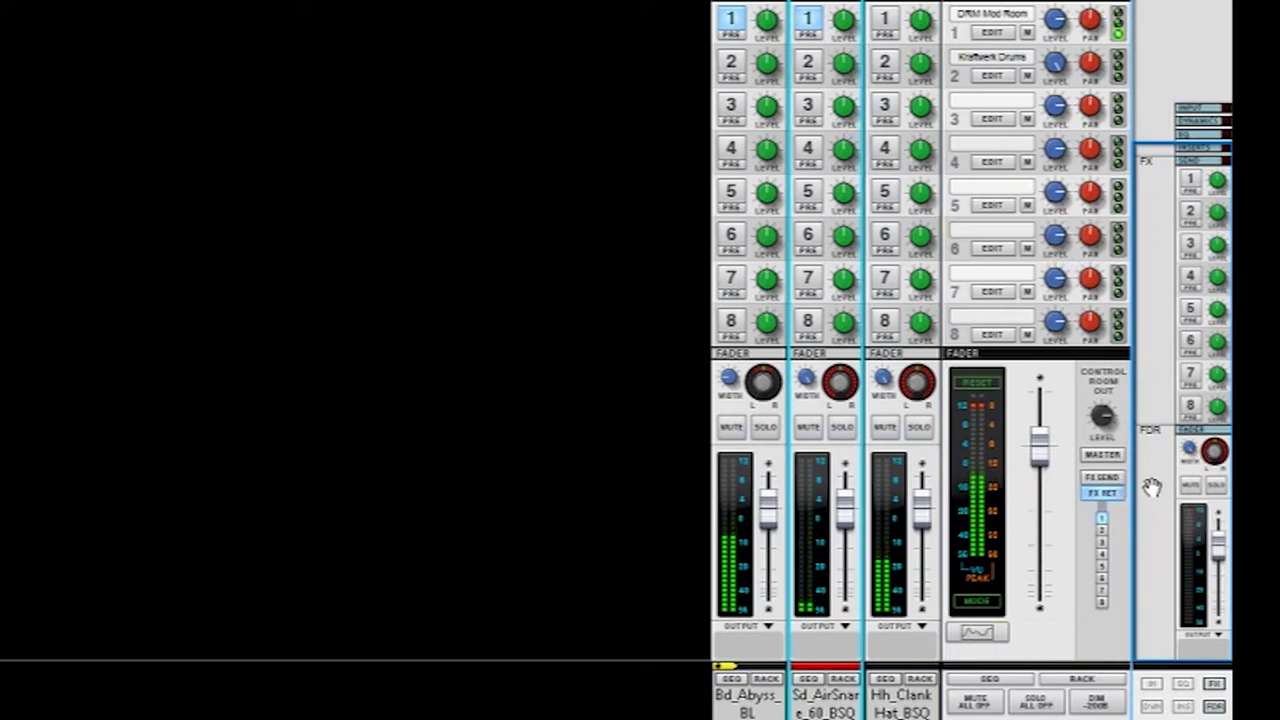
pyautogui.click(1115, 478)
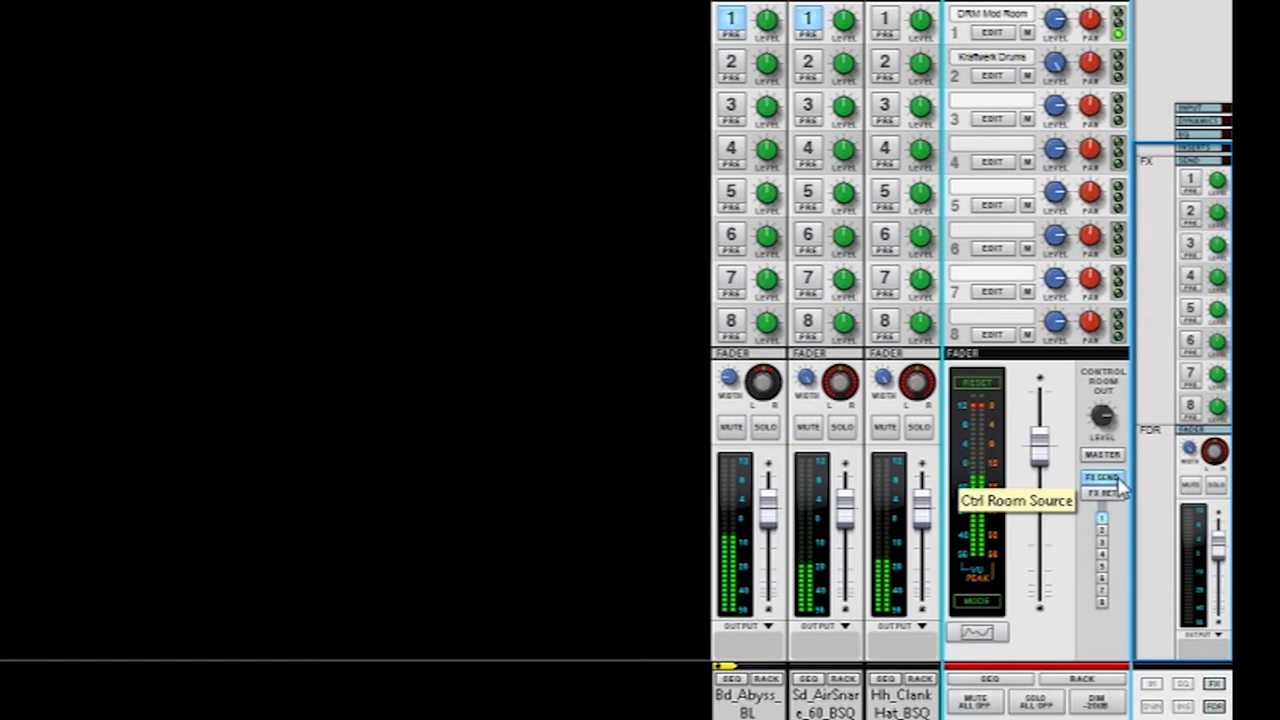
pyautogui.click(1117, 495)
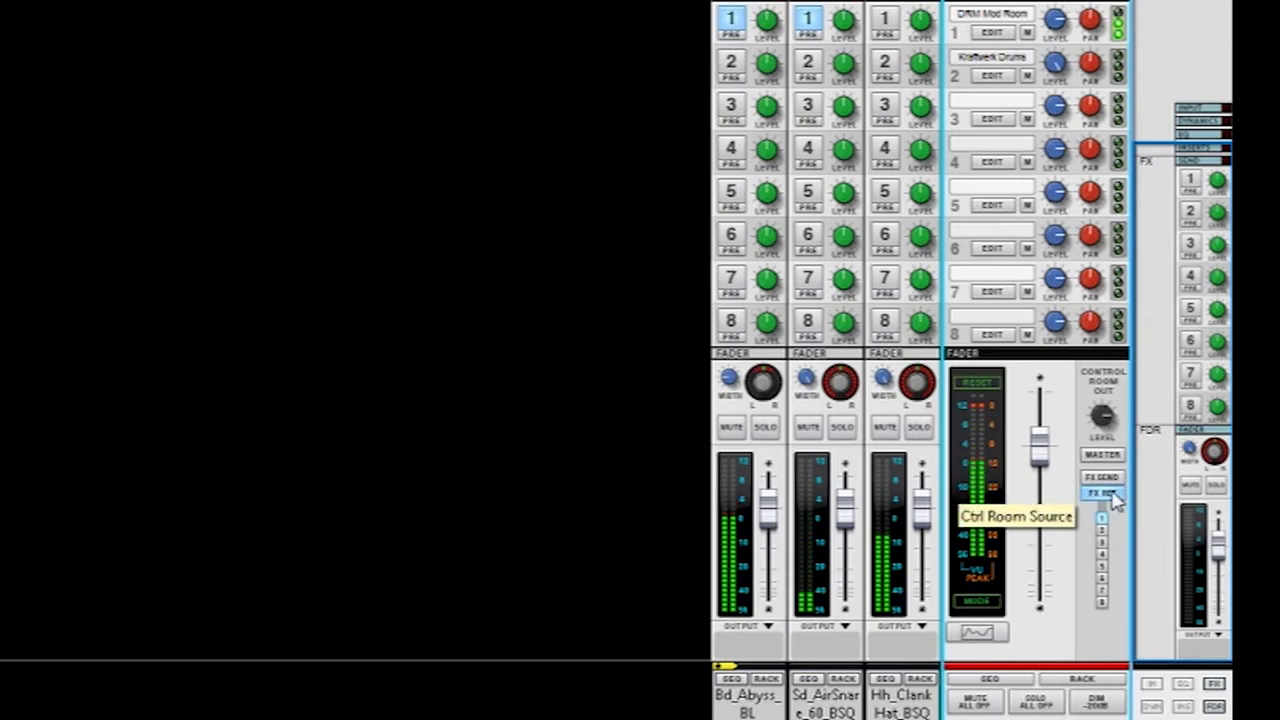
pyautogui.click(1106, 456)
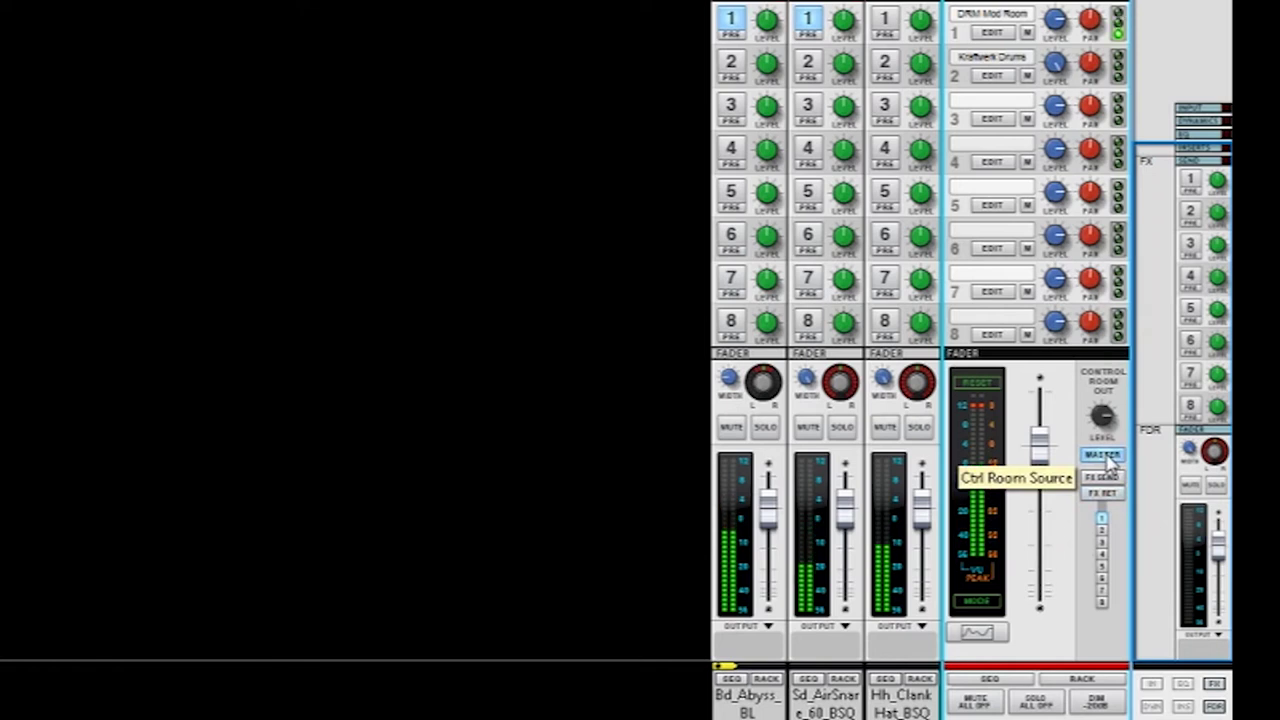
# - Enable and adjust FX send 2 on the Sd_AirSnare_60_BSQ channel, monitoring FX Send and FX Return through the control room
pyautogui.click(810, 64)
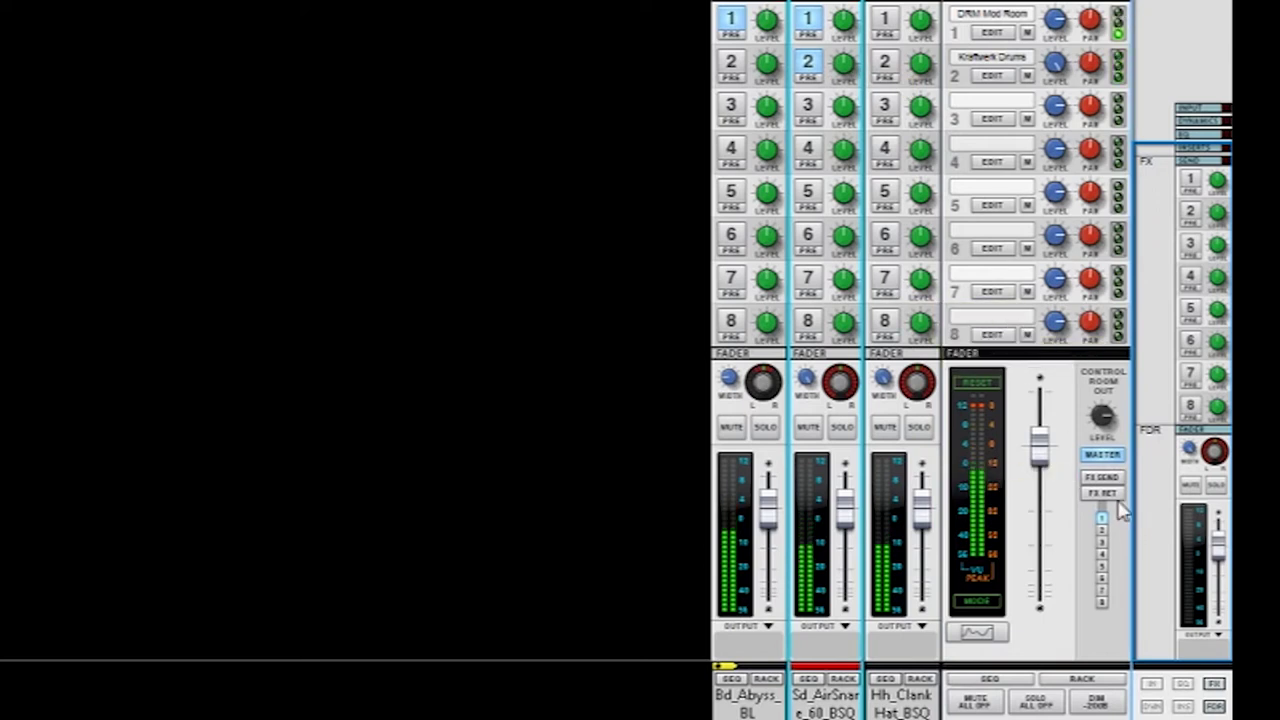
pyautogui.moveTo(843, 55)
pyautogui.mouseDown()
pyautogui.moveTo(843, 17)
pyautogui.moveTo(853, 64)
pyautogui.mouseUp()
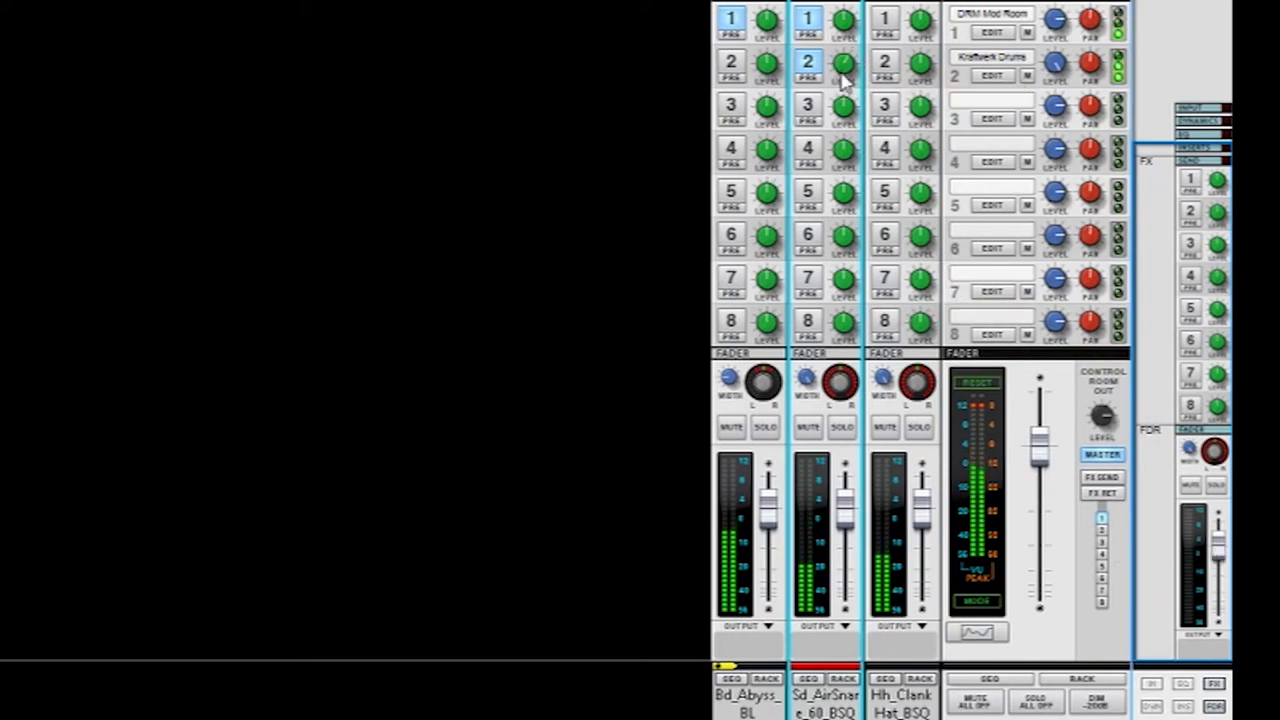
pyautogui.moveTo(845, 75)
pyautogui.moveTo(845, 75); pyautogui.dragTo(845, 80)
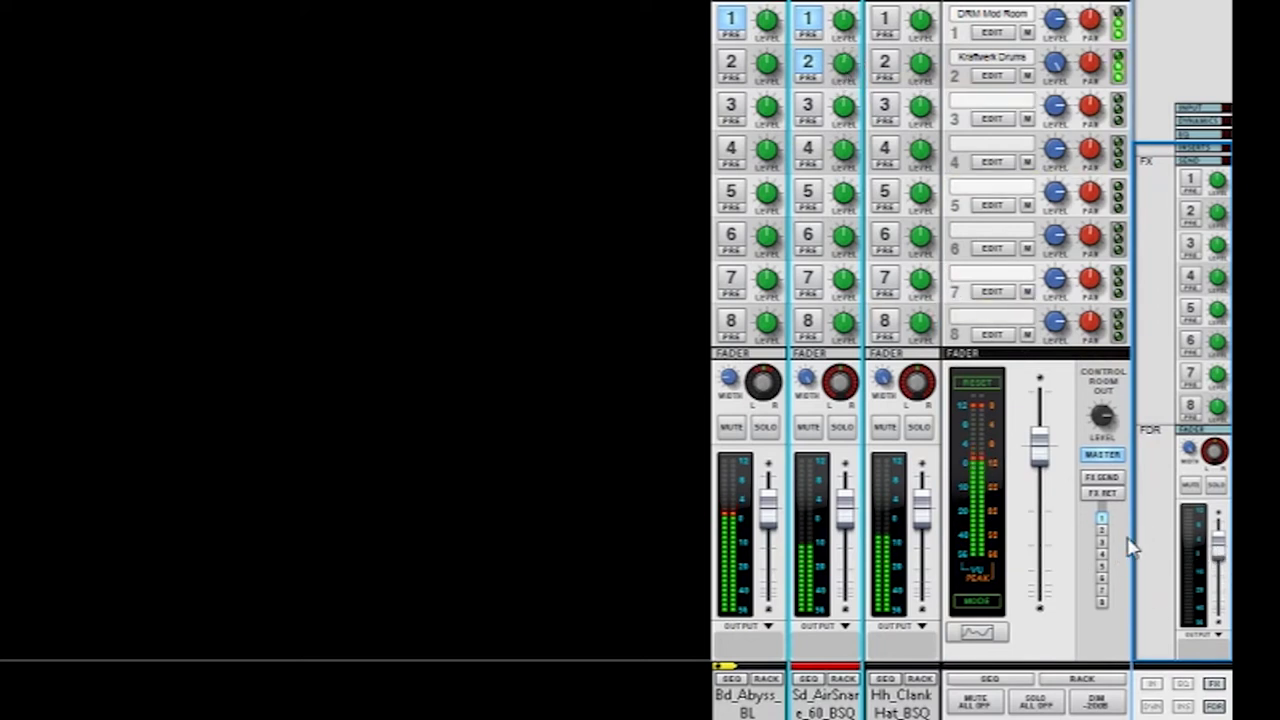
pyautogui.click(1108, 479)
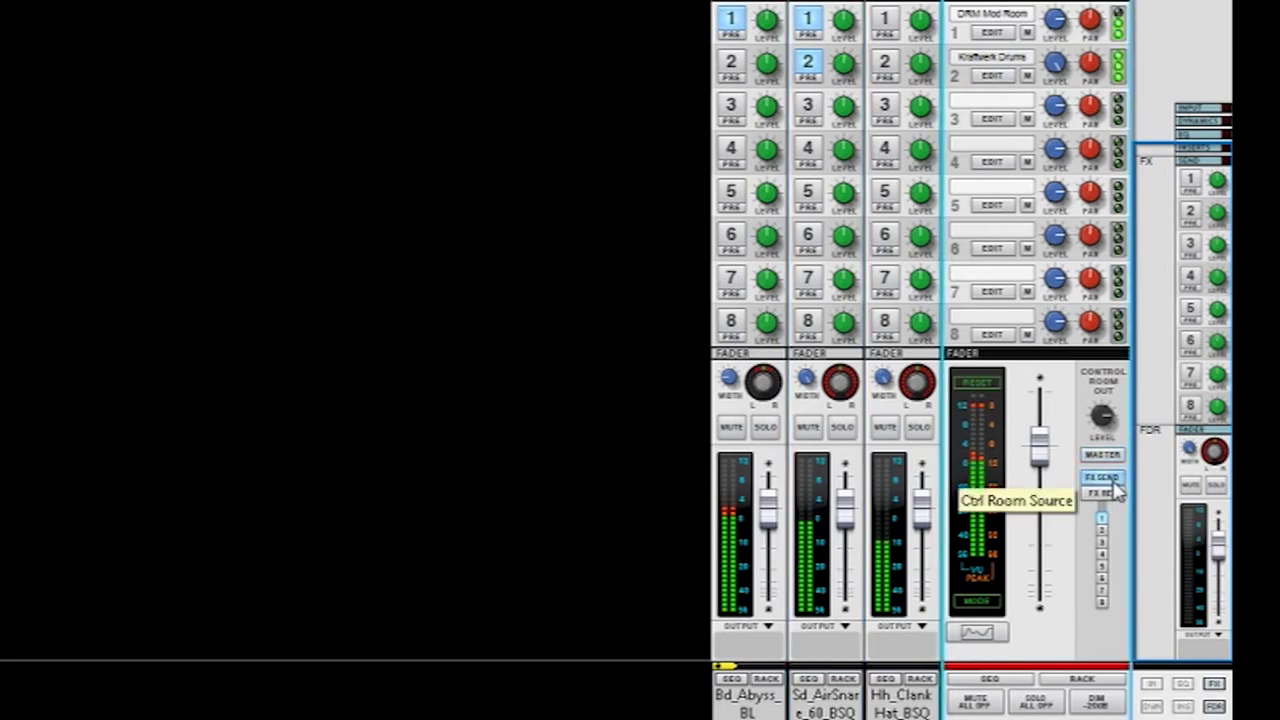
pyautogui.click(1110, 493)
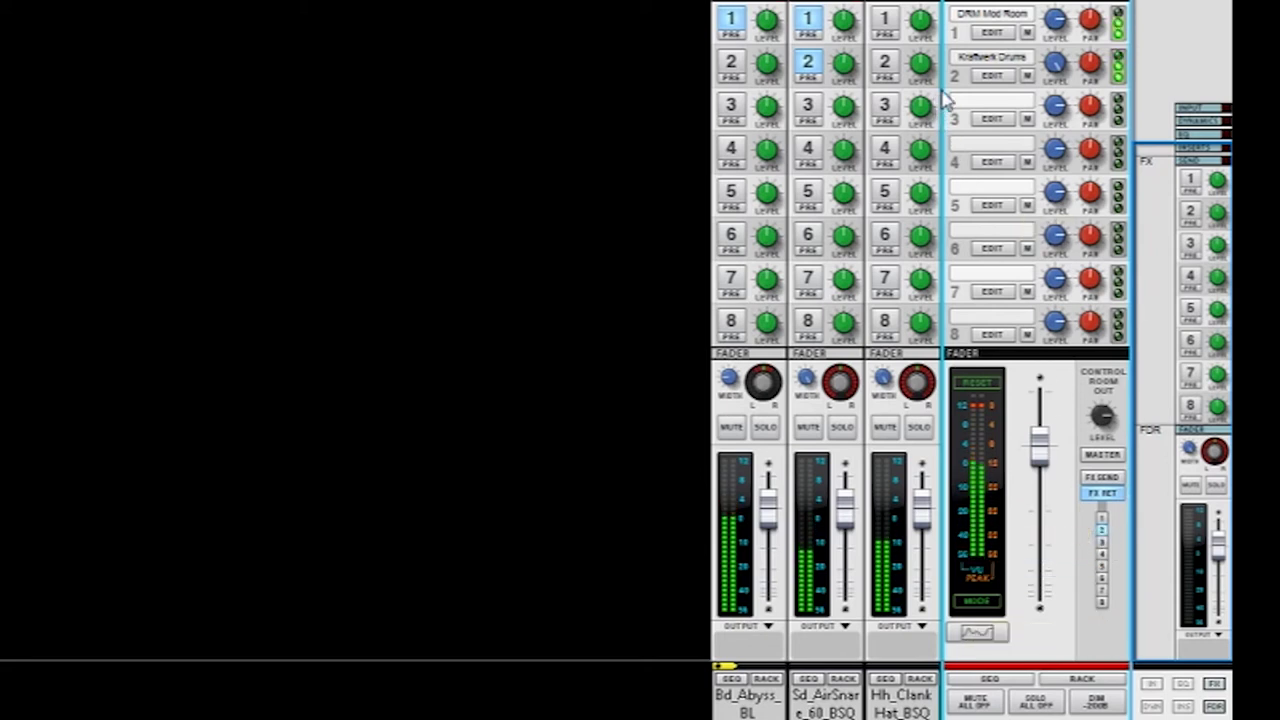
# - Enable and adjust FX send 2 on the Hh_ClankHat_BSQ channel, comparing the FX Return, FX Send and Master control room sources
pyautogui.click(886, 64)
pyautogui.moveTo(925, 32); pyautogui.dragTo(925, 24)
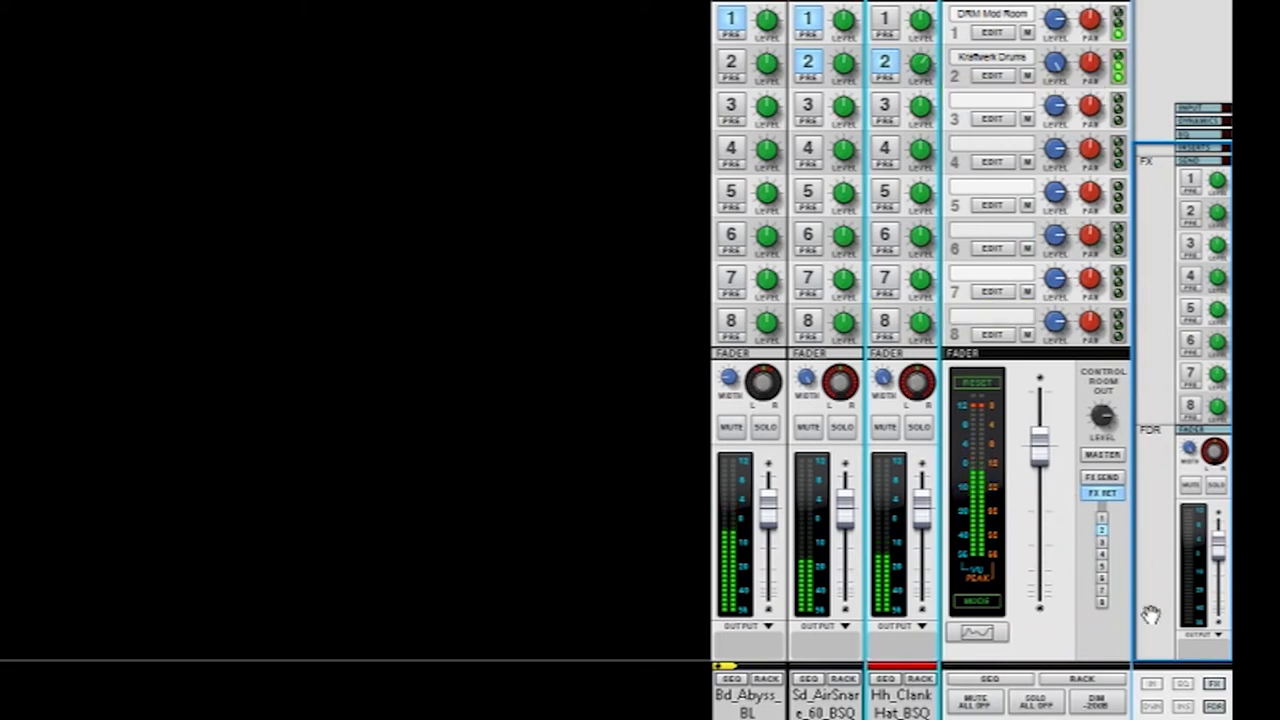
pyautogui.click(1106, 497)
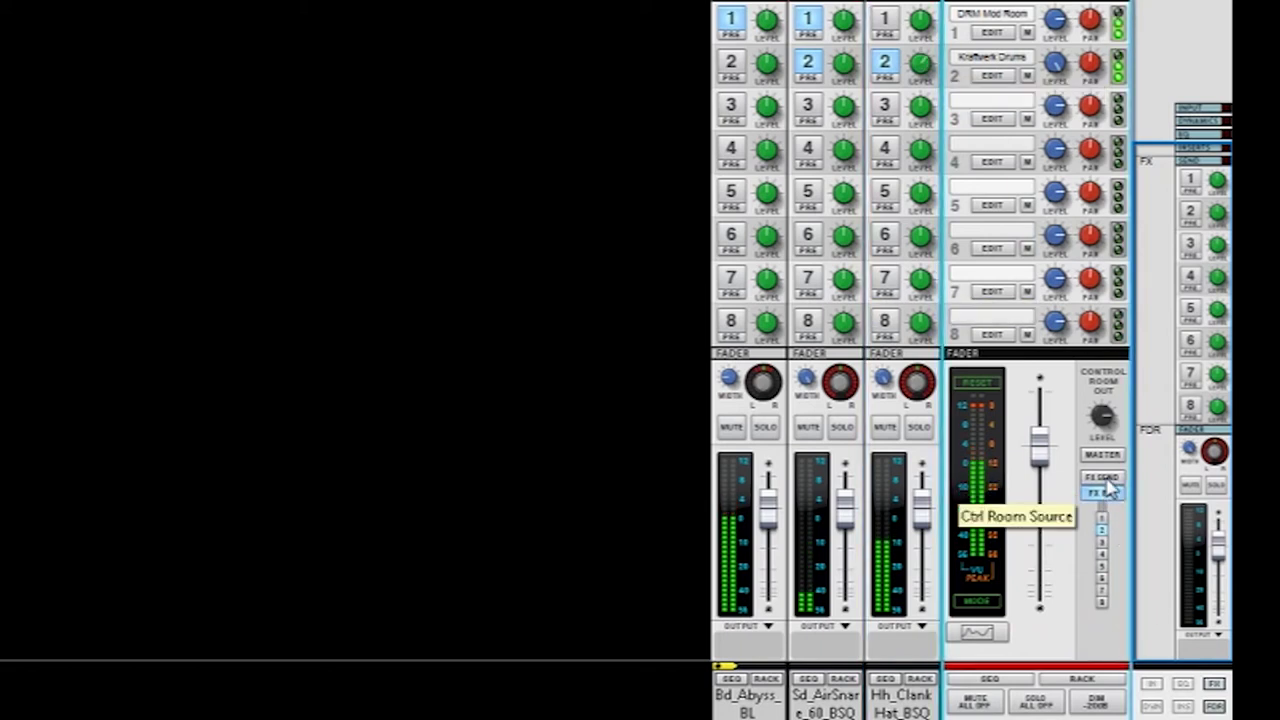
pyautogui.click(1108, 482)
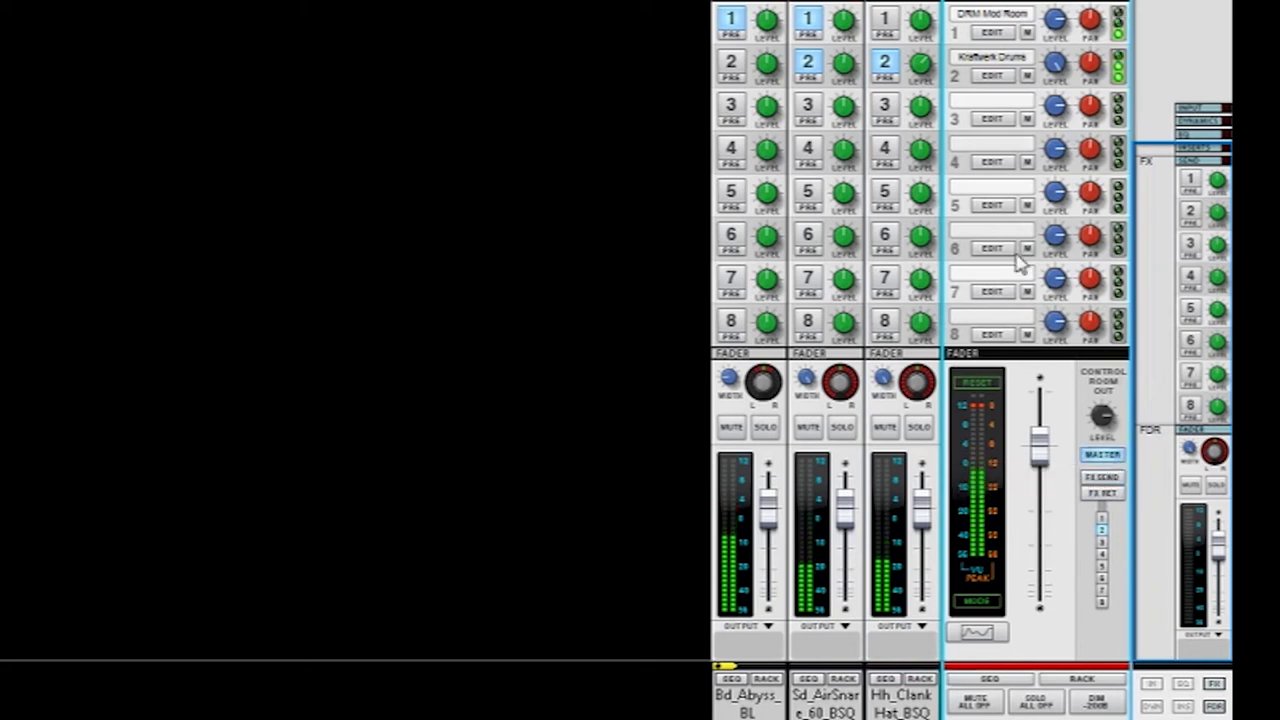
# - Enable FX send 1 on the Hh_ClankHat_BSQ channel and set the control room source to FX Return
pyautogui.click(886, 20)
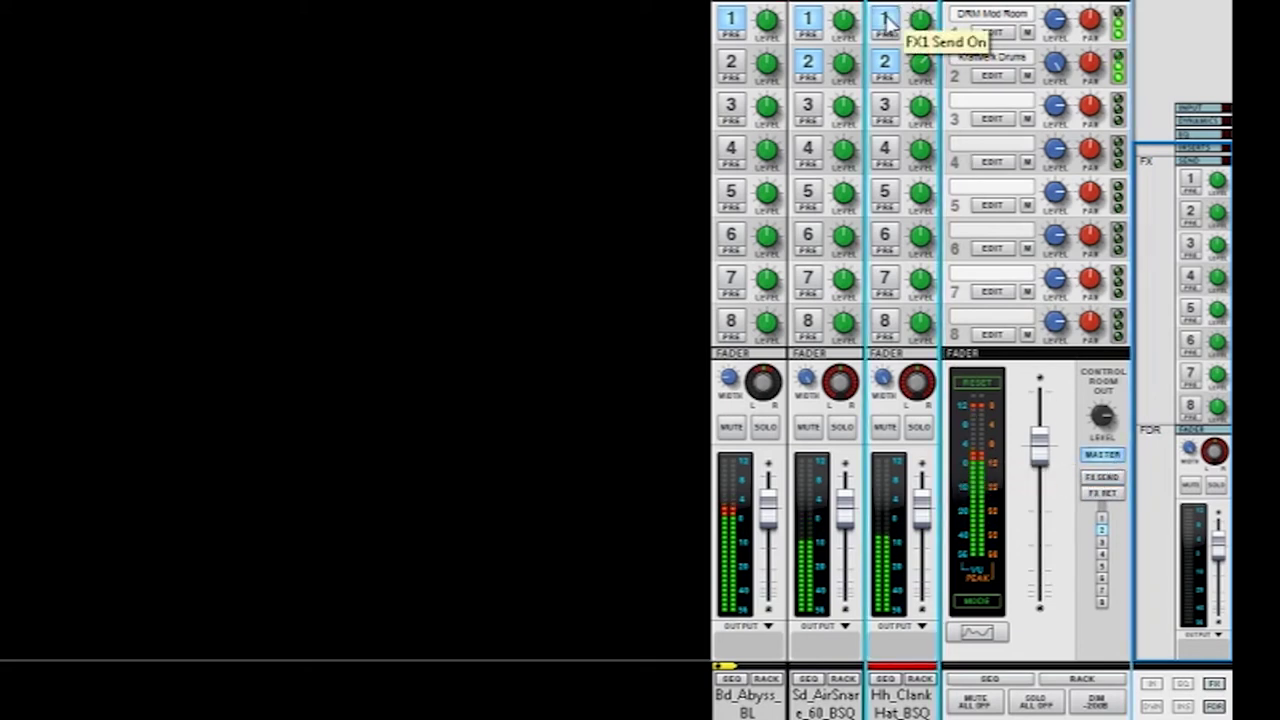
pyautogui.click(1110, 522)
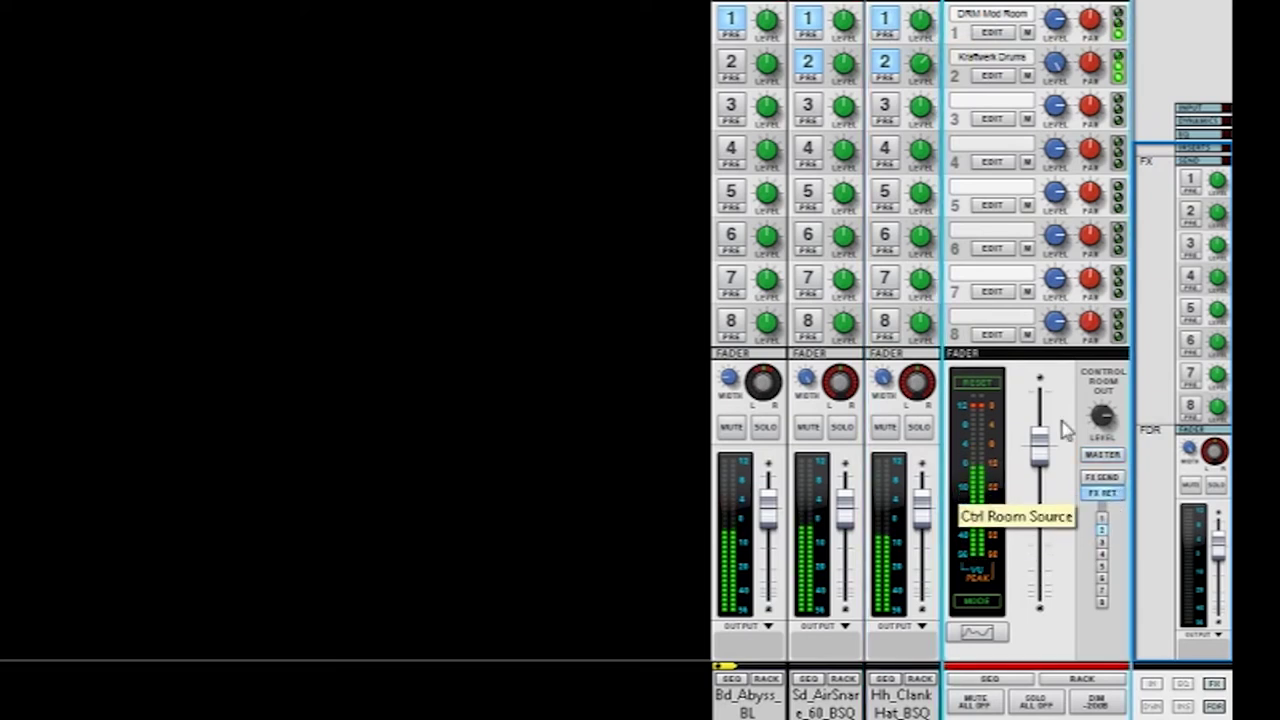
# - Adjust the Sd_AirSnare_60_BSQ channel's send 1 and 2 levels and solo it while auditioning FX Send and FX Return
pyautogui.moveTo(855, 62); pyautogui.dragTo(846, 90)
pyautogui.click(842, 427)
pyautogui.click(918, 427)
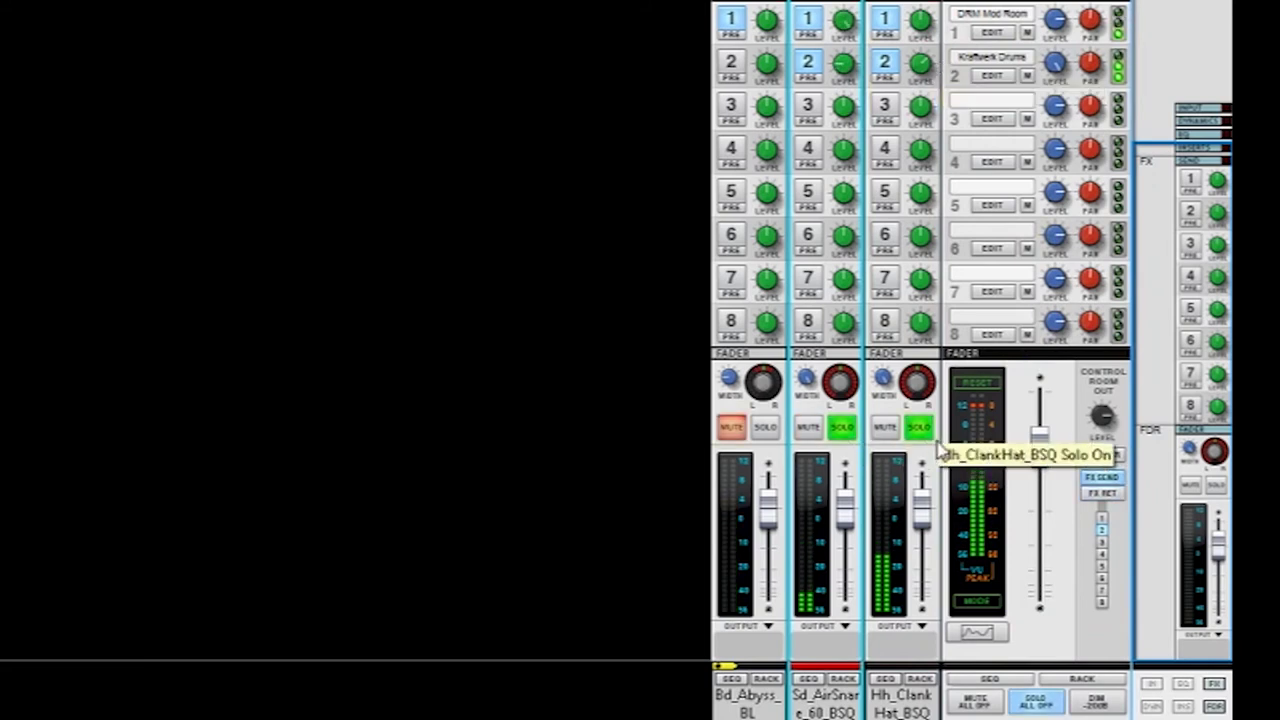
pyautogui.click(918, 427)
pyautogui.click(844, 18)
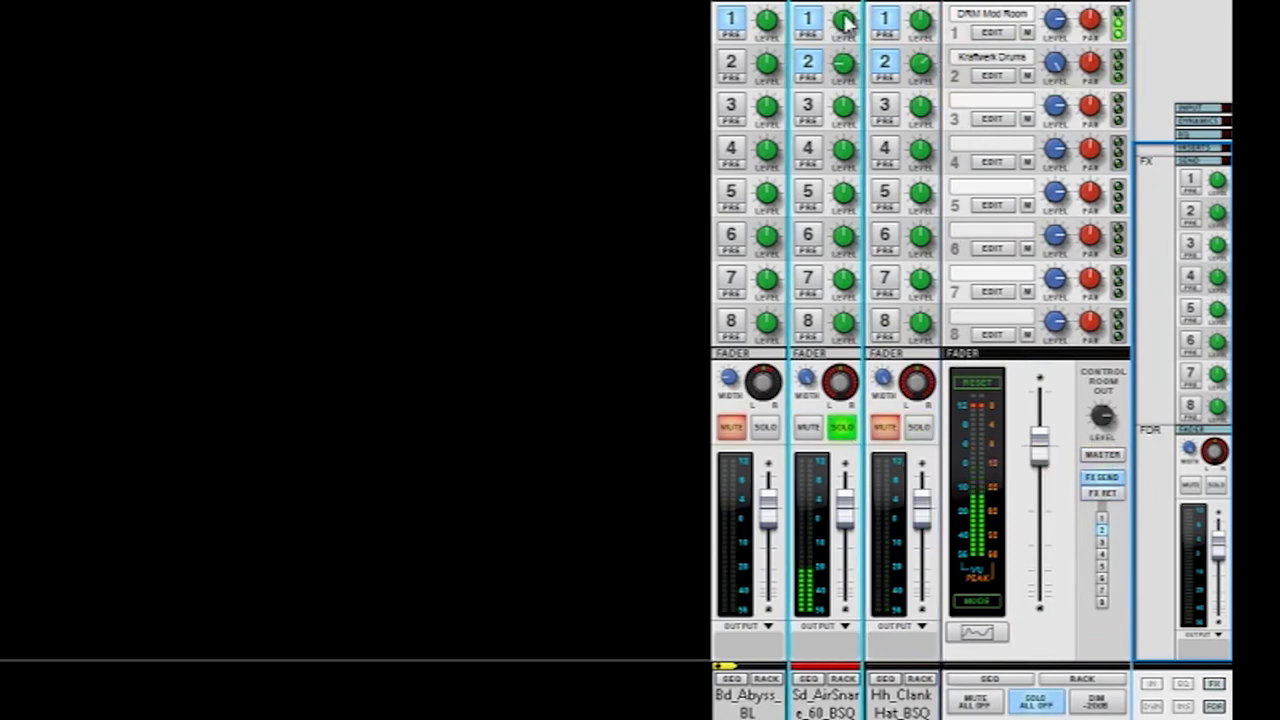
pyautogui.click(1110, 493)
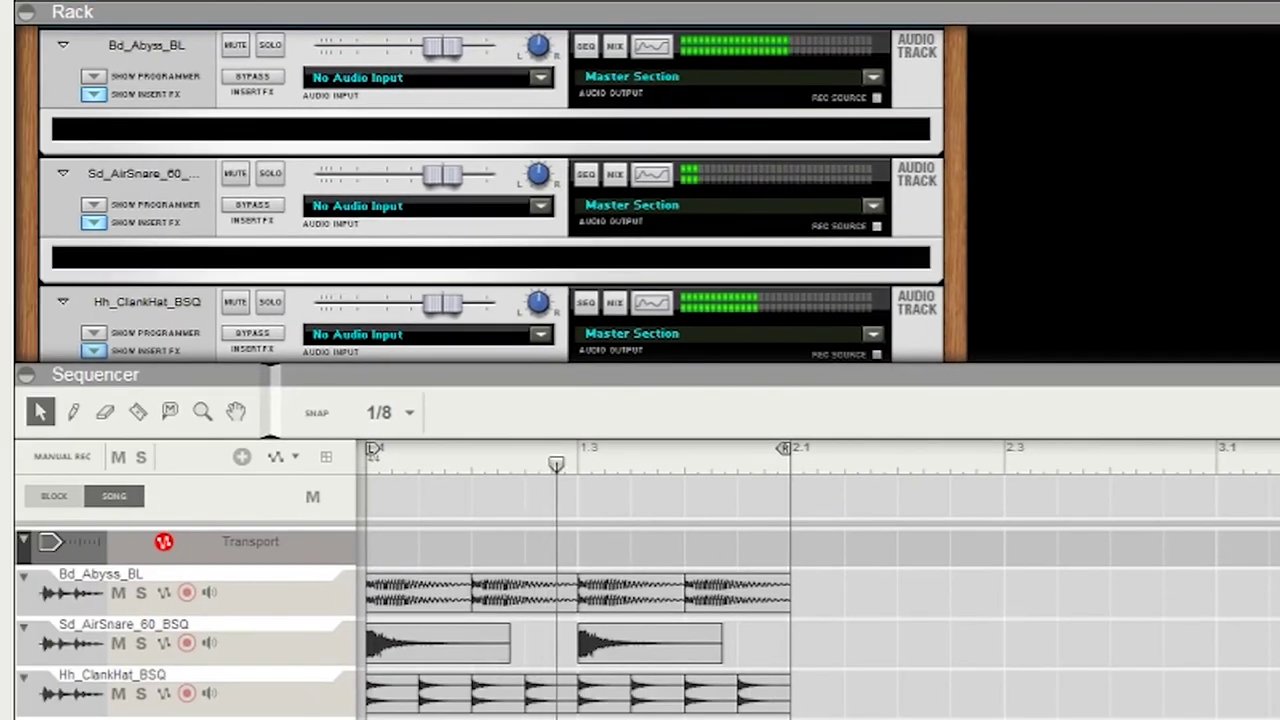
# - Check the Control Room Out cabling on the rear of the Master Section and resume playback
pyautogui.press('Tab')
pyautogui.scroll(10, 771, 170)
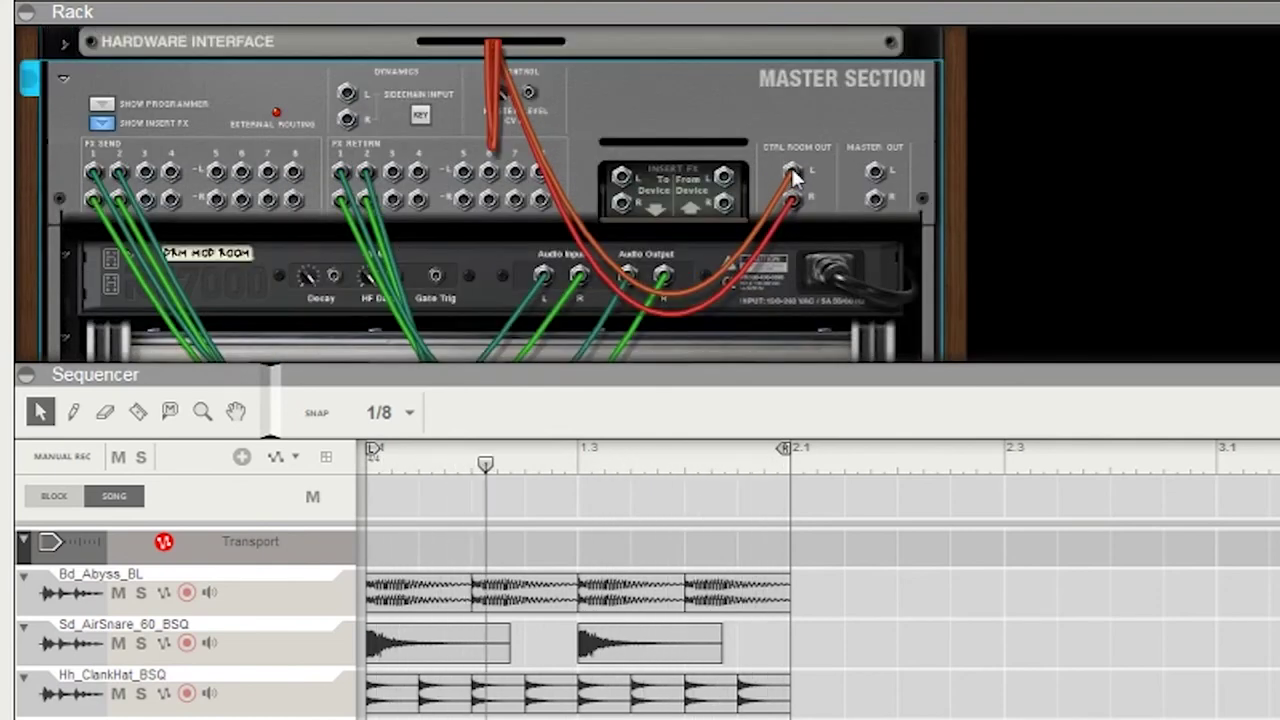
pyautogui.moveTo(791, 168)
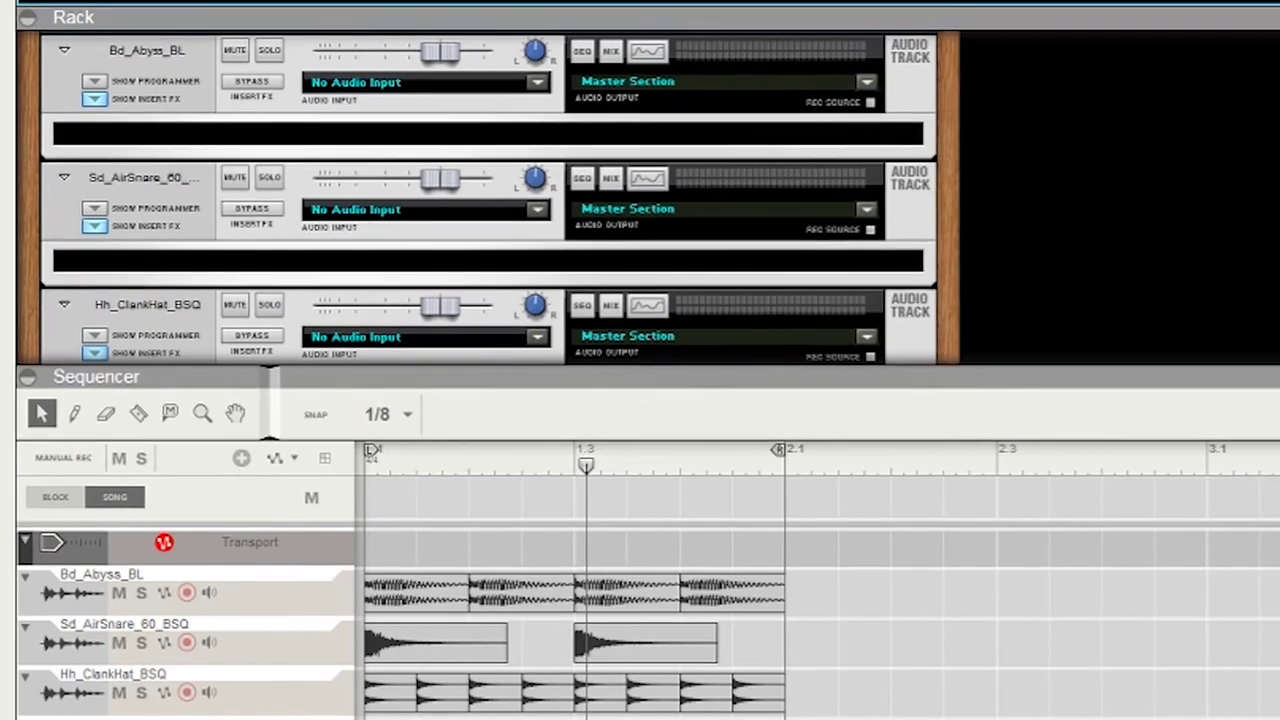
pyautogui.press('space')
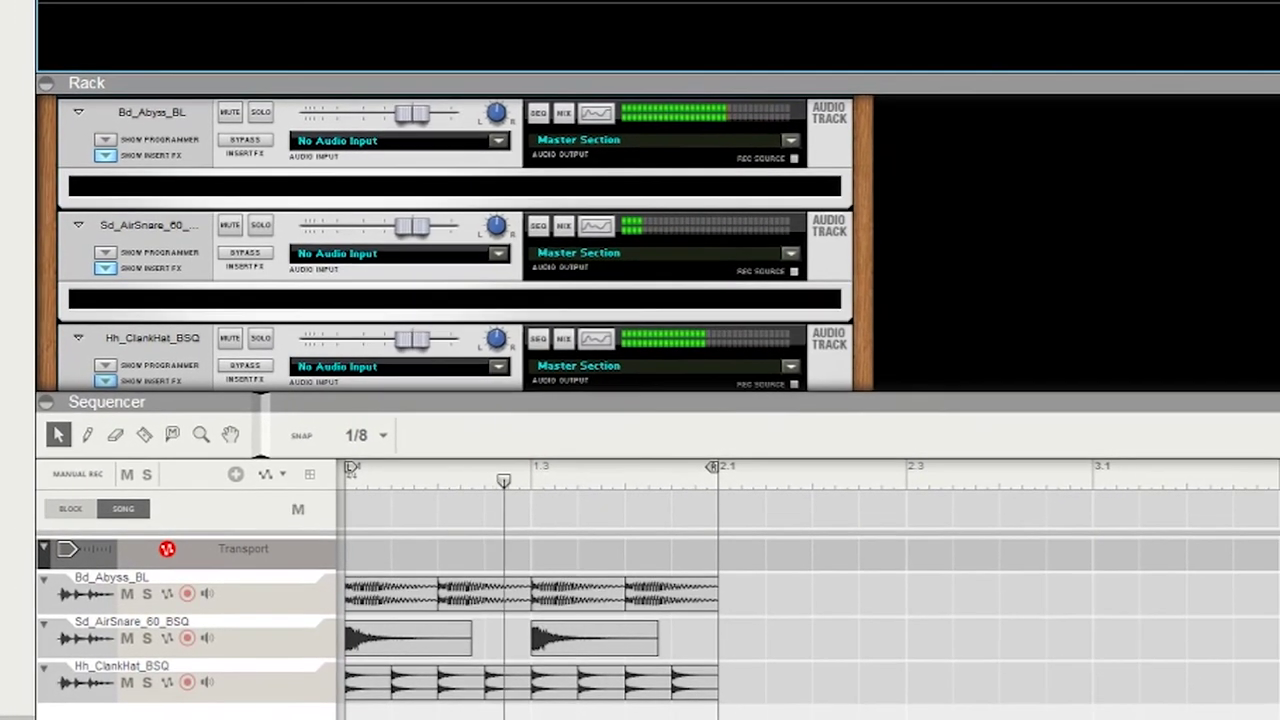